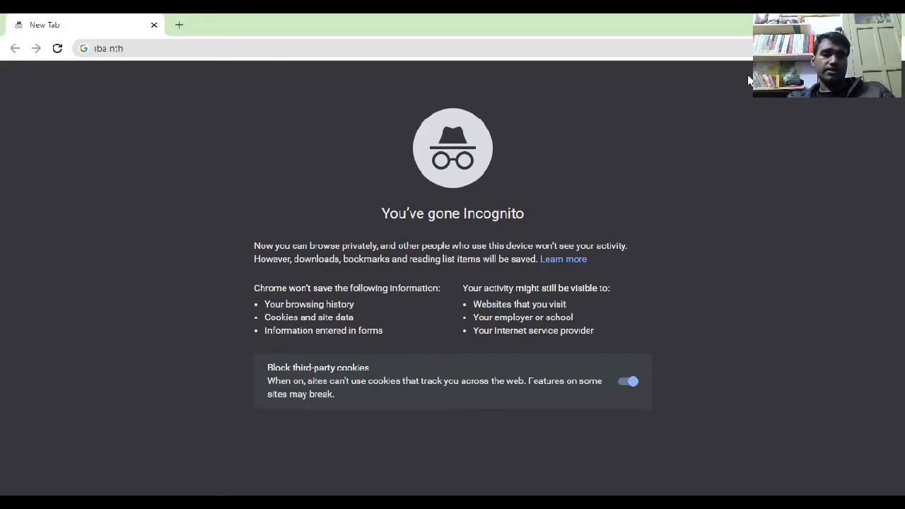
- Search the web for "iba nthp" and open the National Talent Hunt Program: IBA site
{"action": "left_click", "coordinate": [350, 49]}
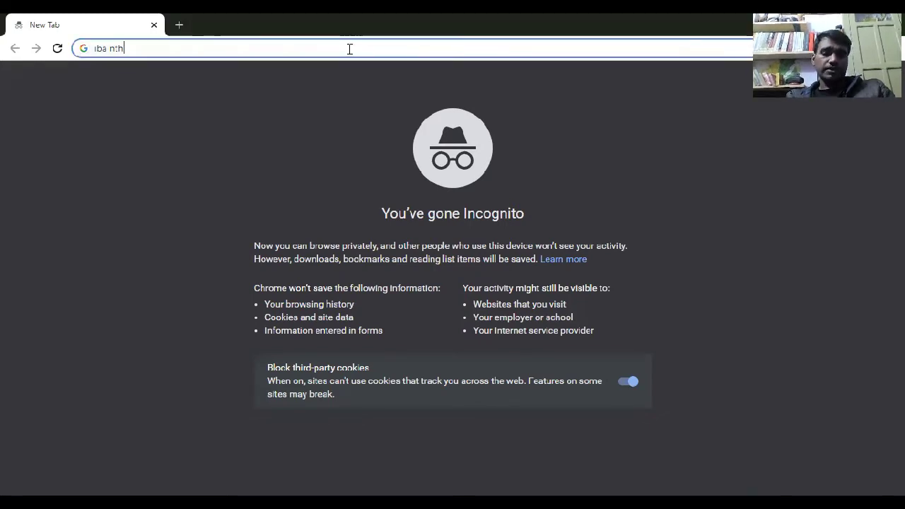
{"action": "type", "text": "p"}
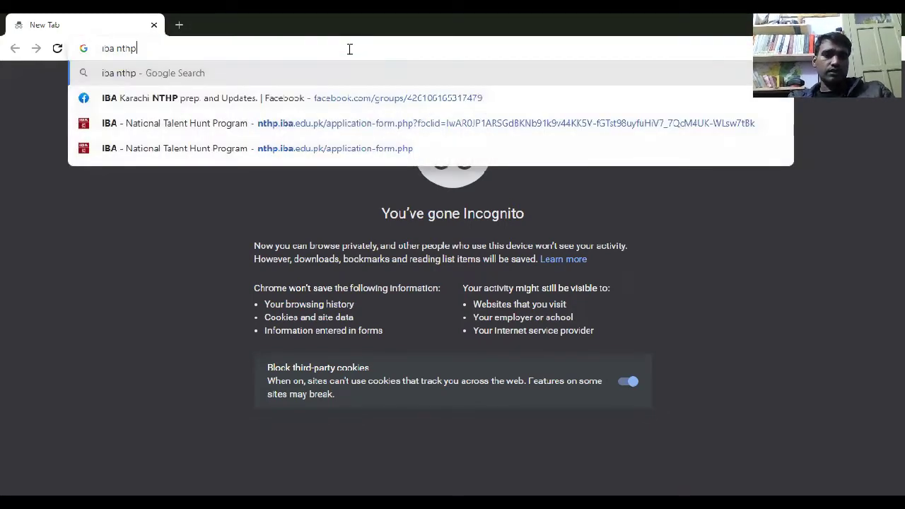
{"action": "key", "text": "Return"}
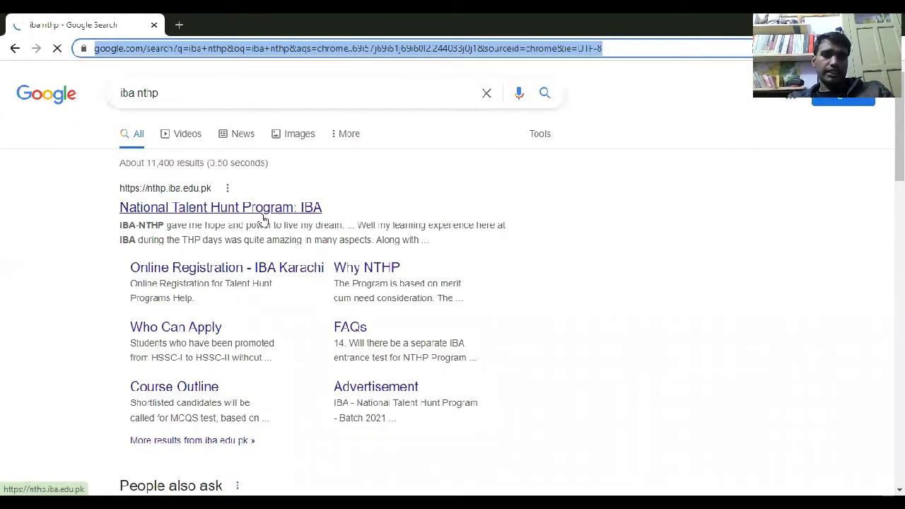
{"action": "left_click", "coordinate": [264, 207]}
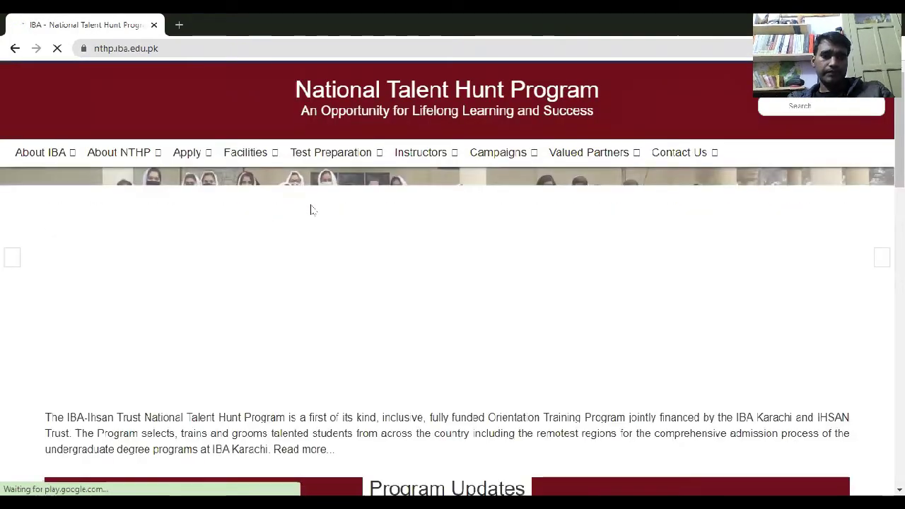
- Open the online application form for National Talent Hunt Program - 2022 and start a new candidate registration
{"action": "mouse_move", "coordinate": [185, 153]}
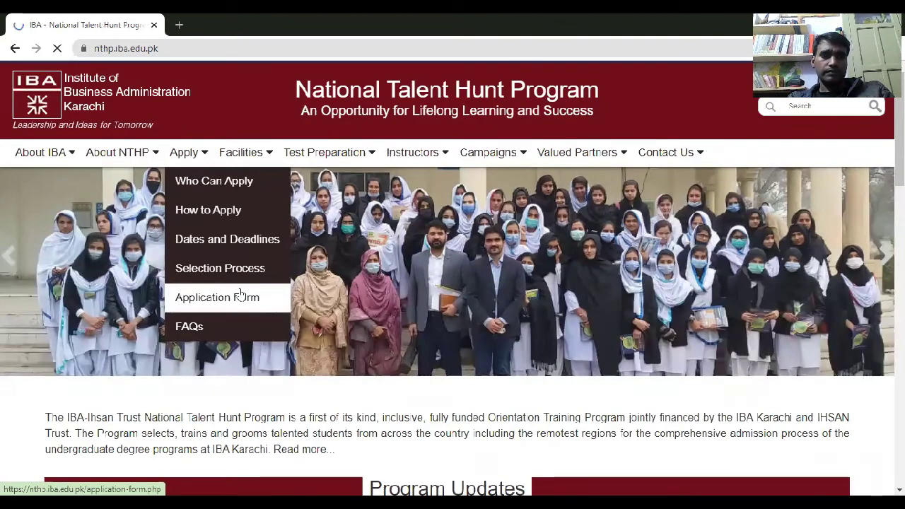
{"action": "left_click", "coordinate": [240, 294]}
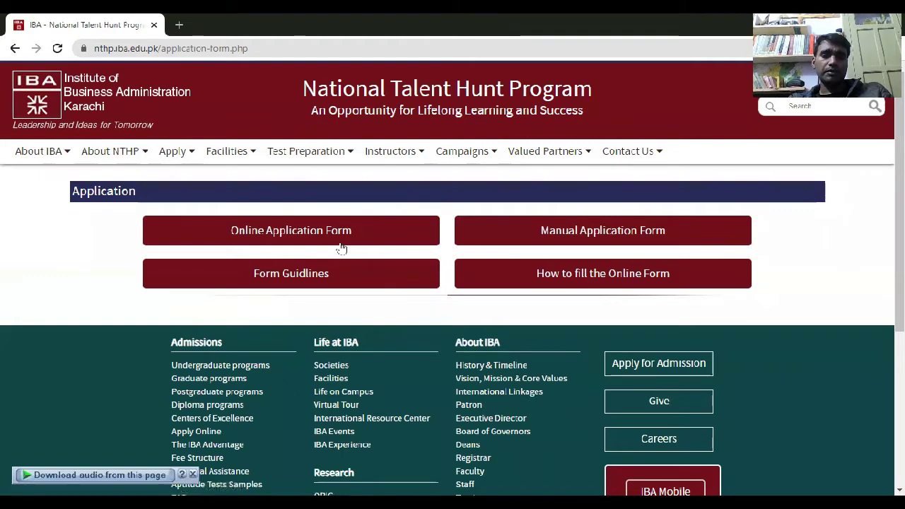
{"action": "left_click", "coordinate": [342, 236]}
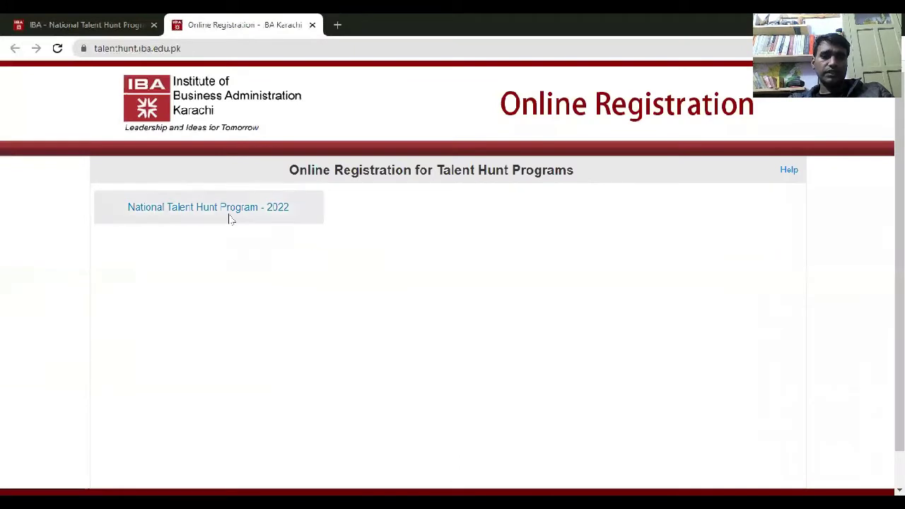
{"action": "left_click", "coordinate": [282, 212]}
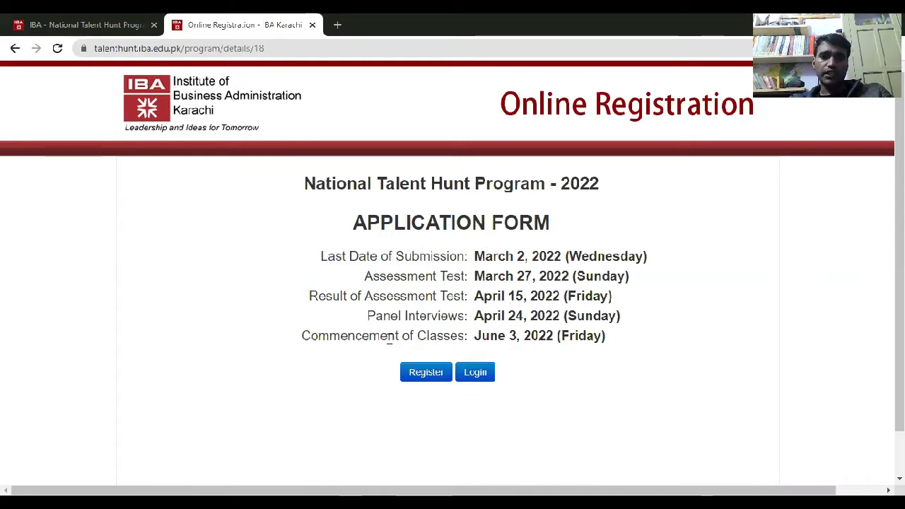
{"action": "left_click", "coordinate": [433, 373]}
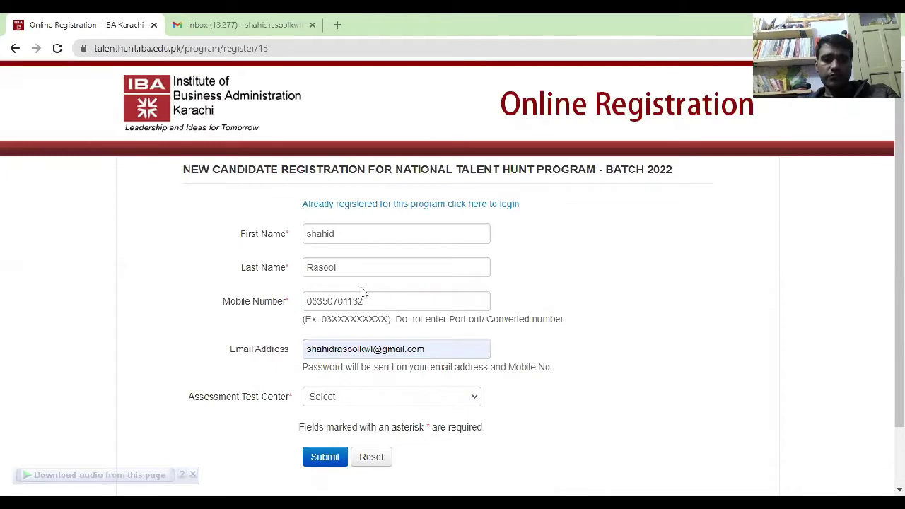
- Choose Multan as the assessment test center and submit the candidate registration
{"action": "left_click", "coordinate": [441, 403]}
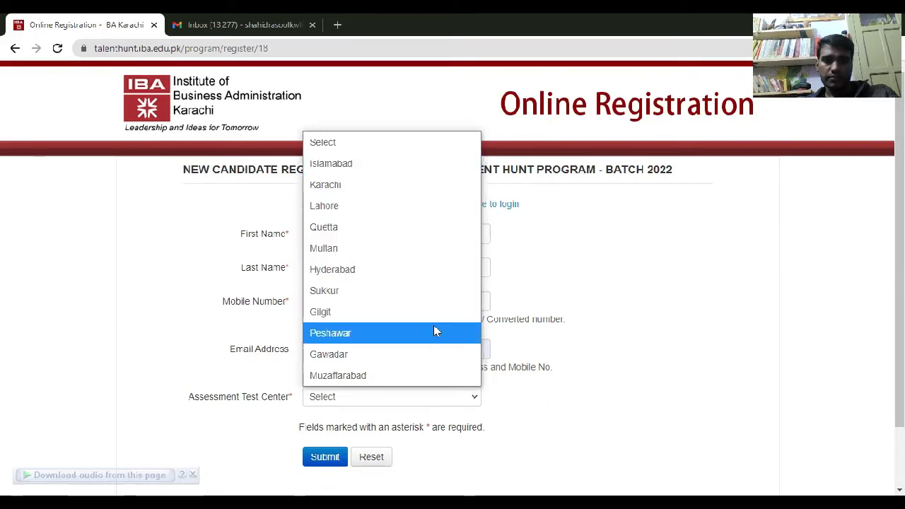
{"action": "left_click", "coordinate": [417, 255]}
{"action": "left_click", "coordinate": [326, 459]}
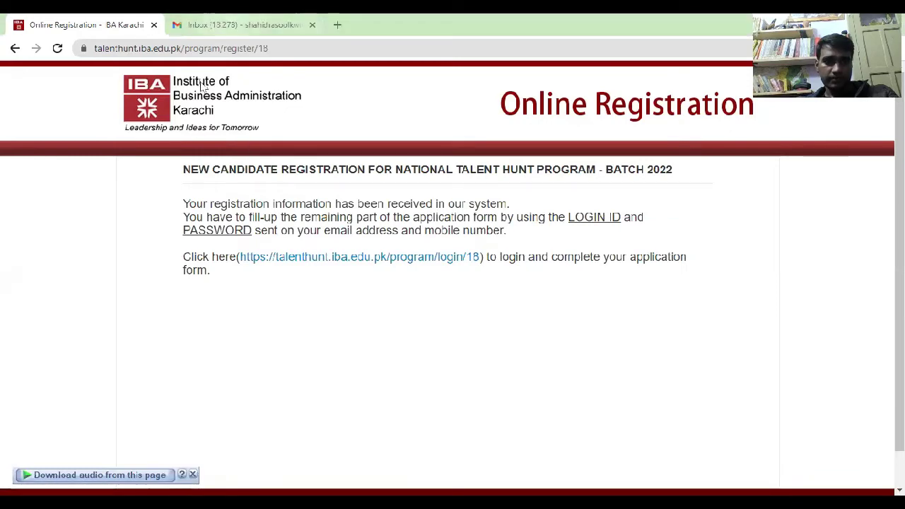
- Switch to Gmail, open the NTHP registration e-mail from IBA Karachi and copy the login password
{"action": "left_click", "coordinate": [236, 25]}
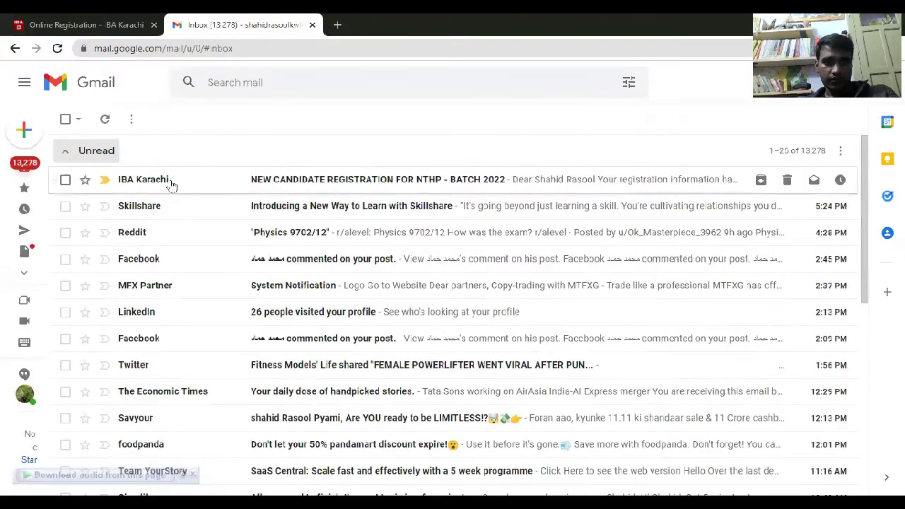
{"action": "left_click", "coordinate": [233, 183]}
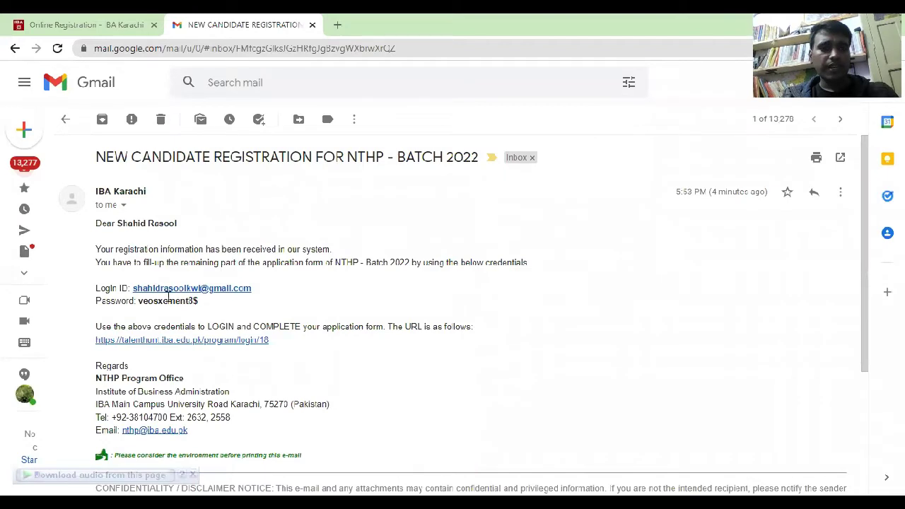
{"action": "left_click_drag", "start_coordinate": [137, 299], "coordinate": [200, 305]}
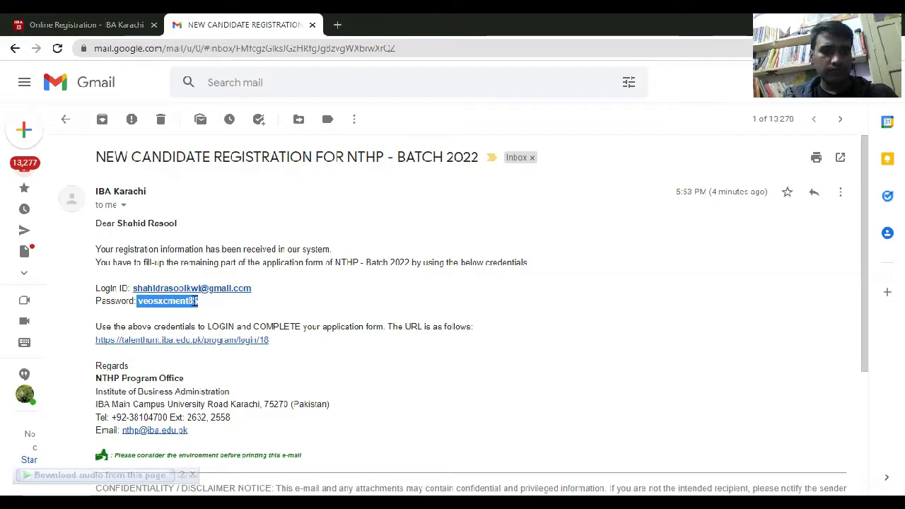
{"action": "right_click", "coordinate": [196, 305]}
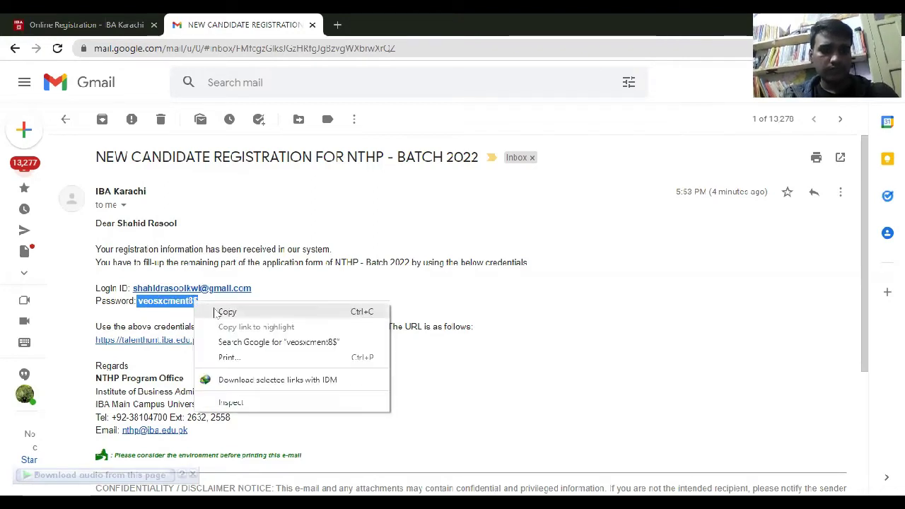
- Return to the Online Registration site and open the candidate login page for National Talent Hunt Program - 2022
{"action": "left_click", "coordinate": [76, 29]}
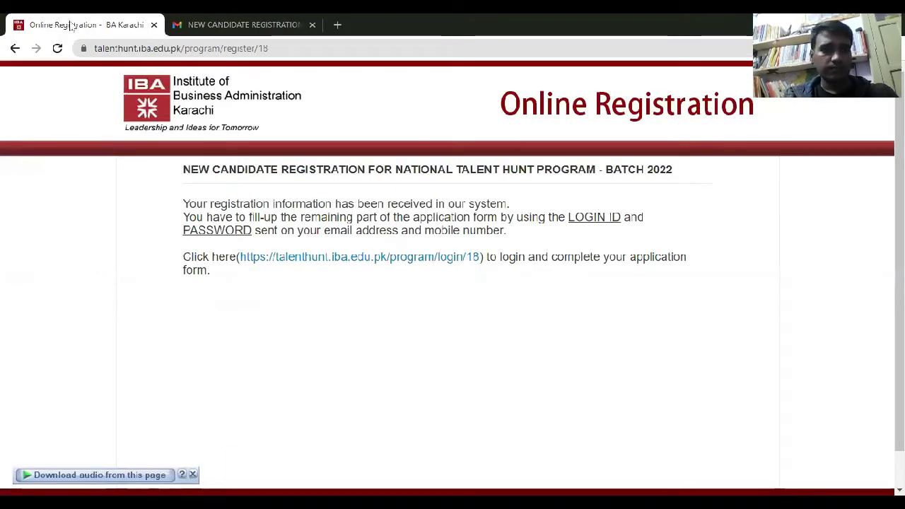
{"action": "left_click", "coordinate": [305, 48]}
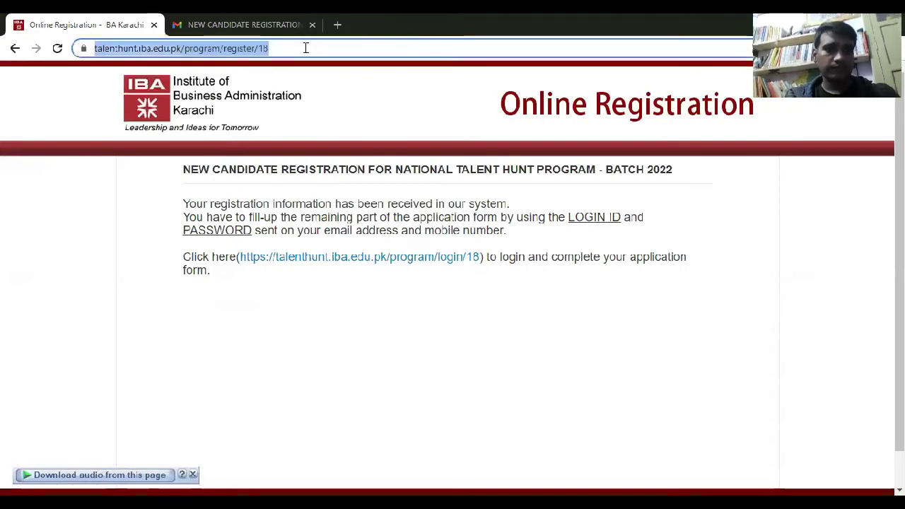
{"action": "key", "text": "BackSpace"}
{"action": "type", "text": "n"}
{"action": "key", "text": "Return"}
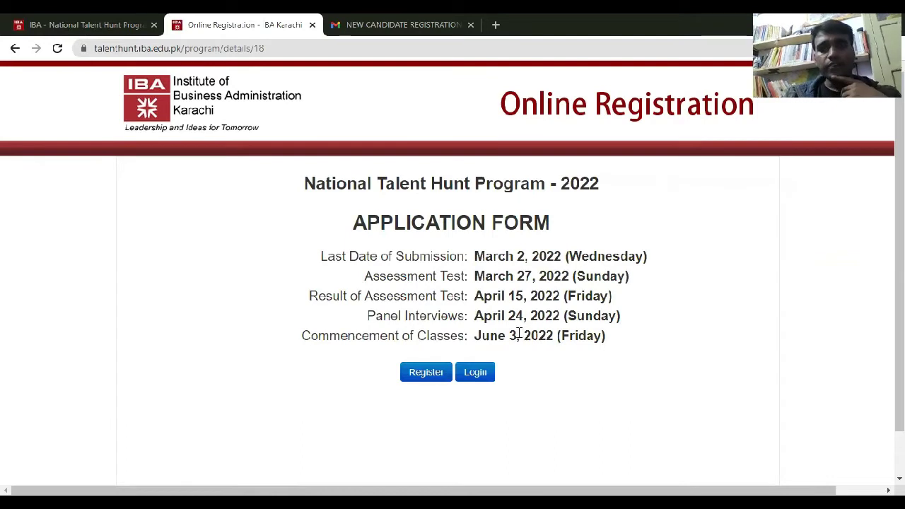
{"action": "left_click", "coordinate": [478, 380]}
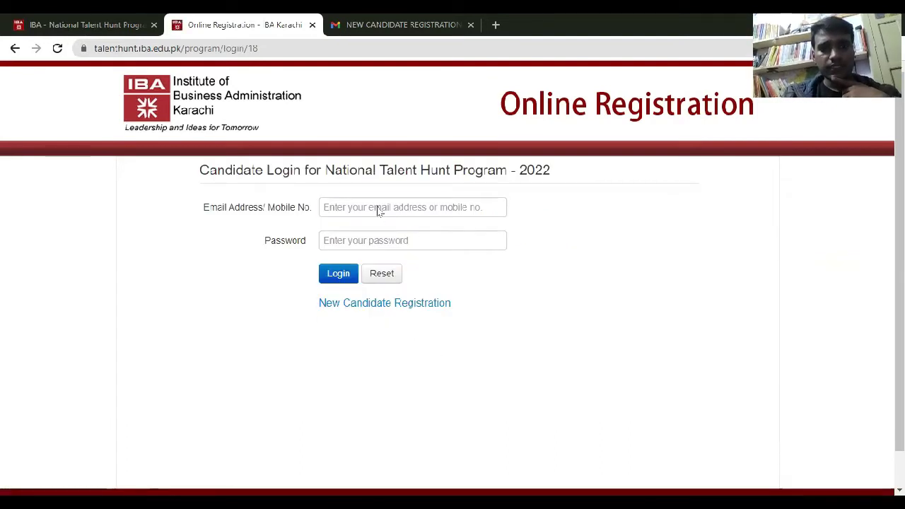
- Log in as the candidate with the registered e-mail address and the copied account password
{"action": "left_click", "coordinate": [379, 209]}
{"action": "left_click", "coordinate": [397, 234]}
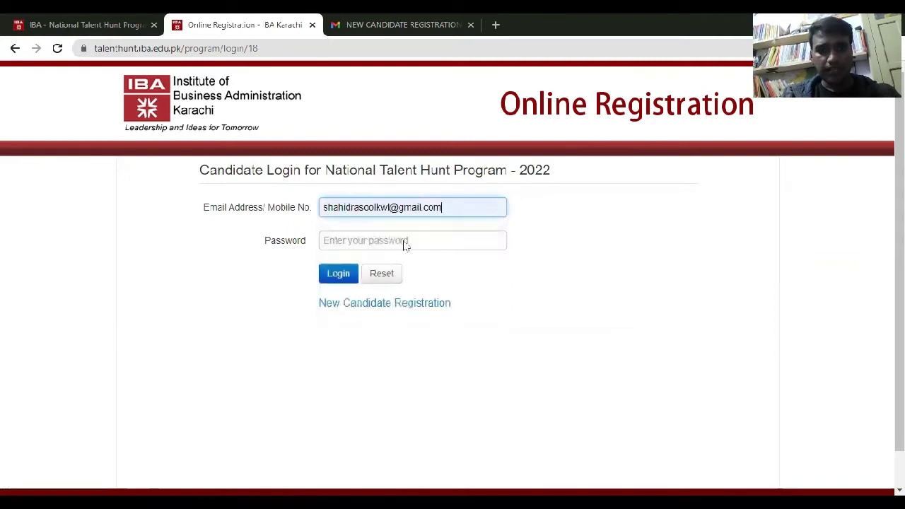
{"action": "left_click", "coordinate": [404, 241]}
{"action": "key", "text": "ctrl+v"}
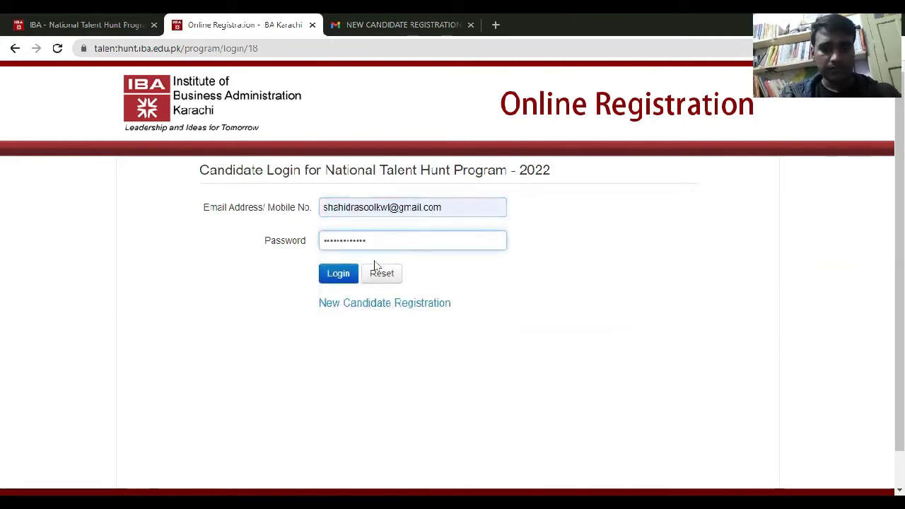
{"action": "left_click", "coordinate": [344, 275]}
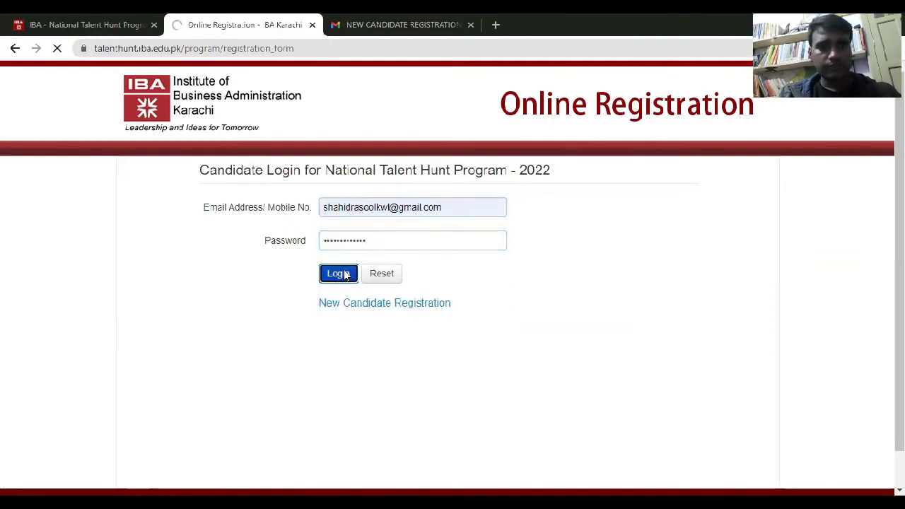
- Review the filled-in personal details in Section A of the registration form, down to the city, district and province fields
{"action": "scroll", "coordinate": [474, 264], "scroll_direction": "down", "scroll_amount": 5}
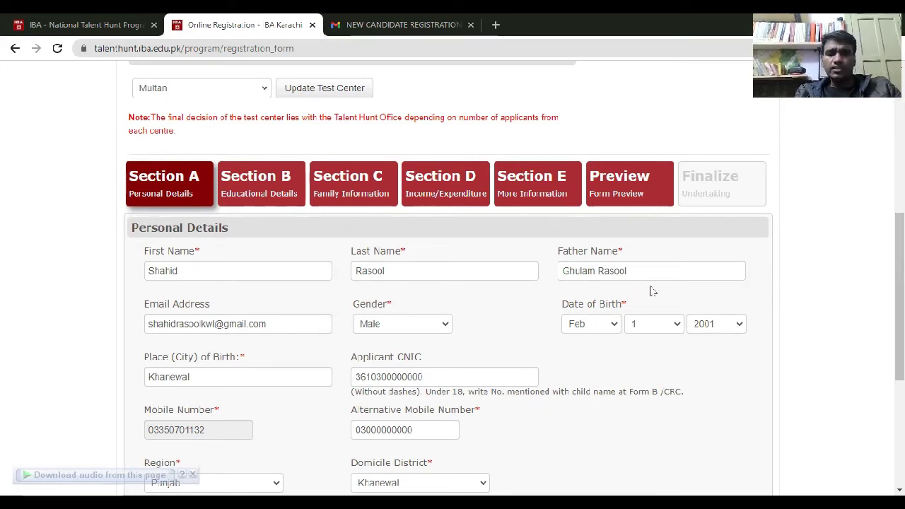
{"action": "scroll", "coordinate": [679, 333], "scroll_direction": "down", "scroll_amount": 2}
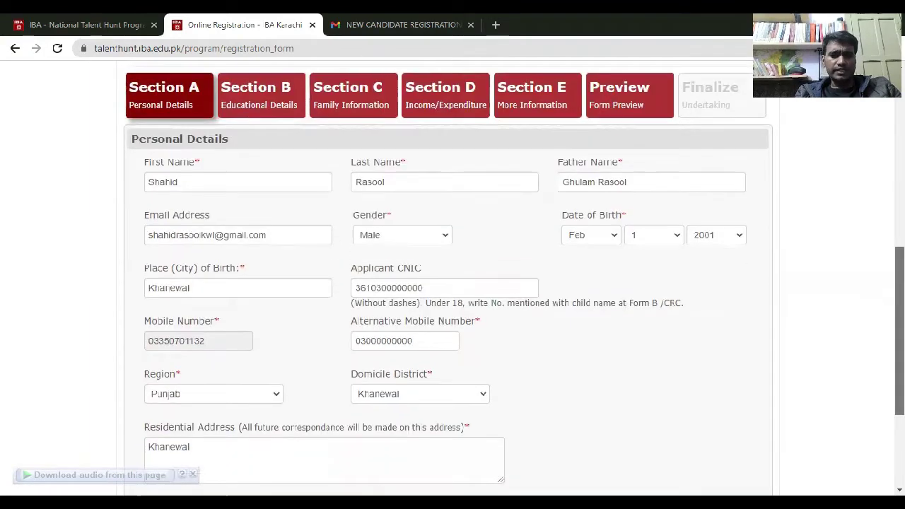
{"action": "scroll", "coordinate": [824, 355], "scroll_direction": "down", "scroll_amount": 3}
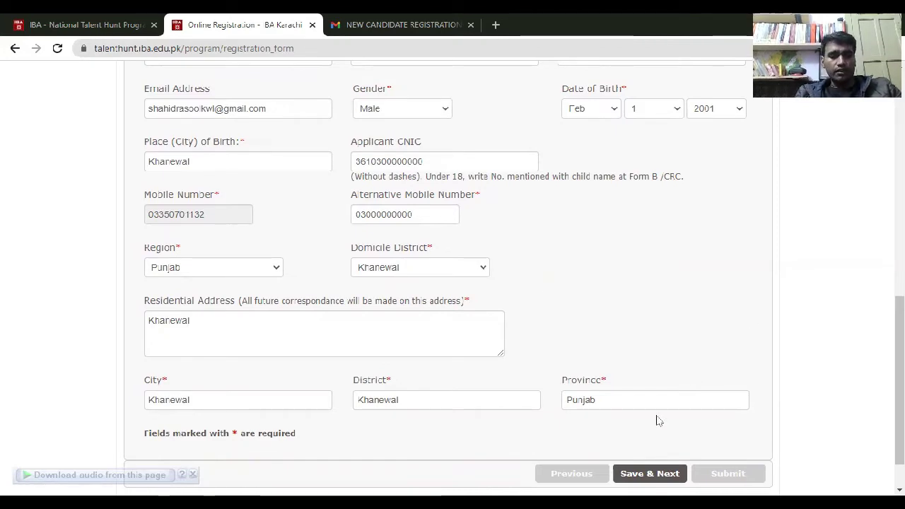
- Open Section B, Educational Details, and examine the Matric, HSSC Level II and scholarship fields
{"action": "left_click_drag", "start_coordinate": [899, 382], "coordinate": [899, 78]}
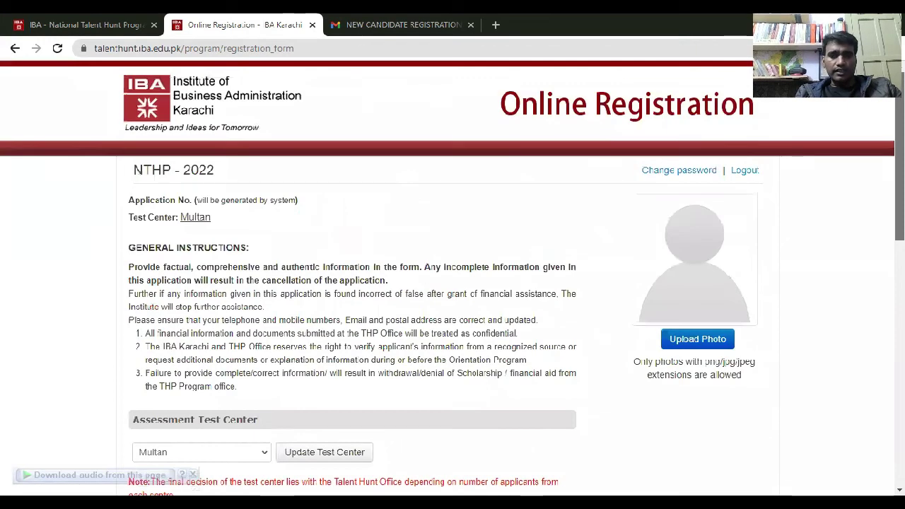
{"action": "left_click_drag", "start_coordinate": [900, 155], "coordinate": [899, 222]}
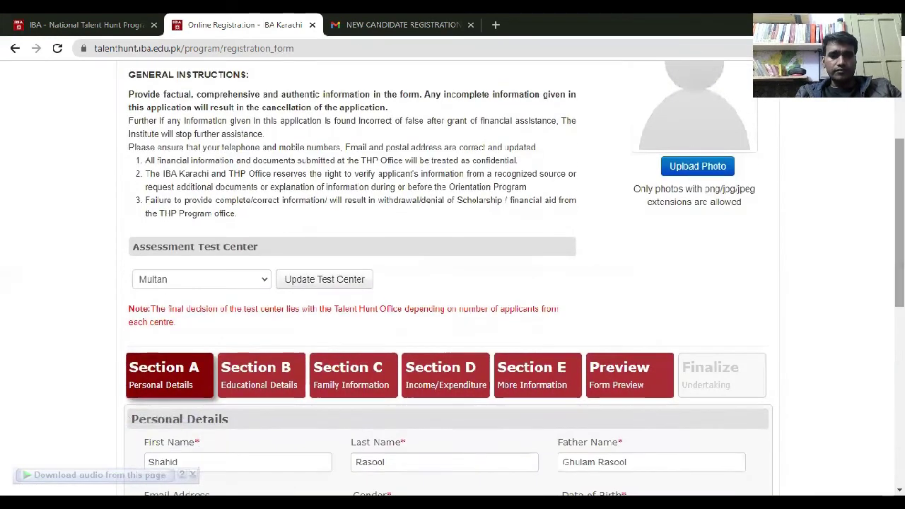
{"action": "left_click", "coordinate": [298, 365]}
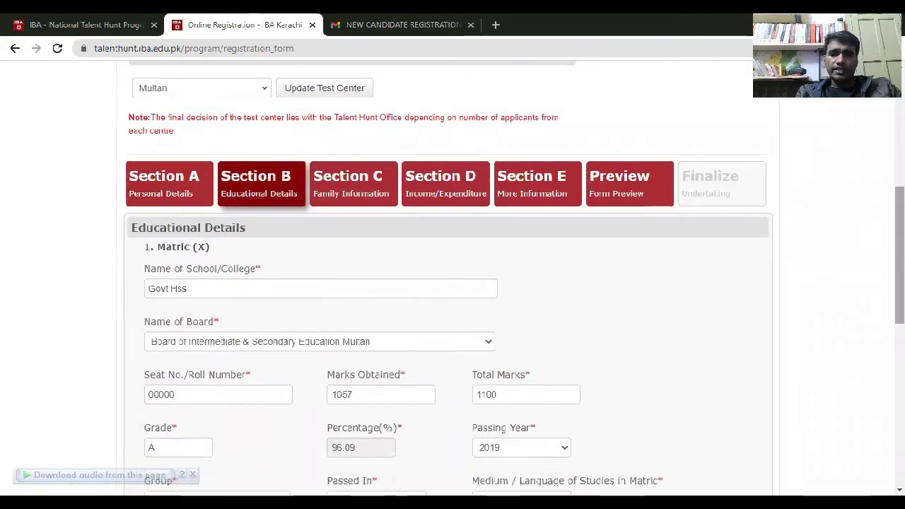
{"action": "left_click_drag", "start_coordinate": [899, 301], "coordinate": [564, 375]}
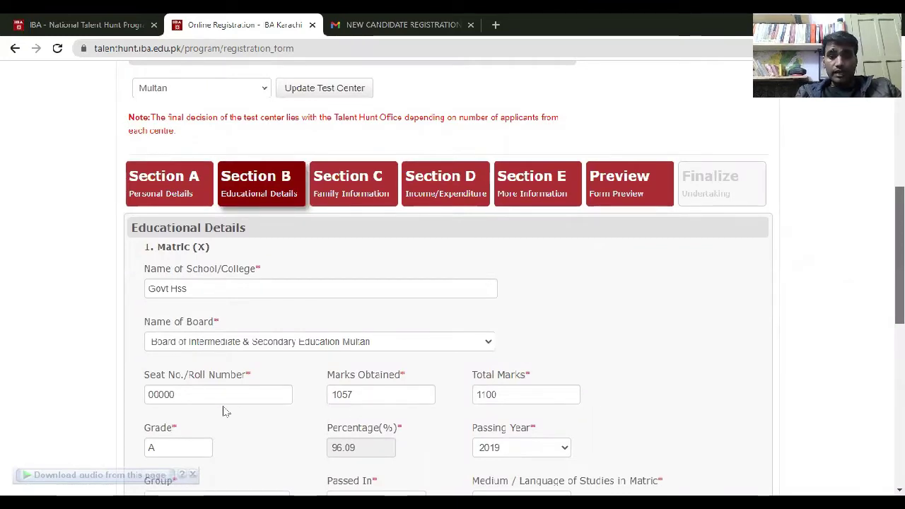
{"action": "scroll", "coordinate": [750, 422], "scroll_direction": "down", "scroll_amount": 10}
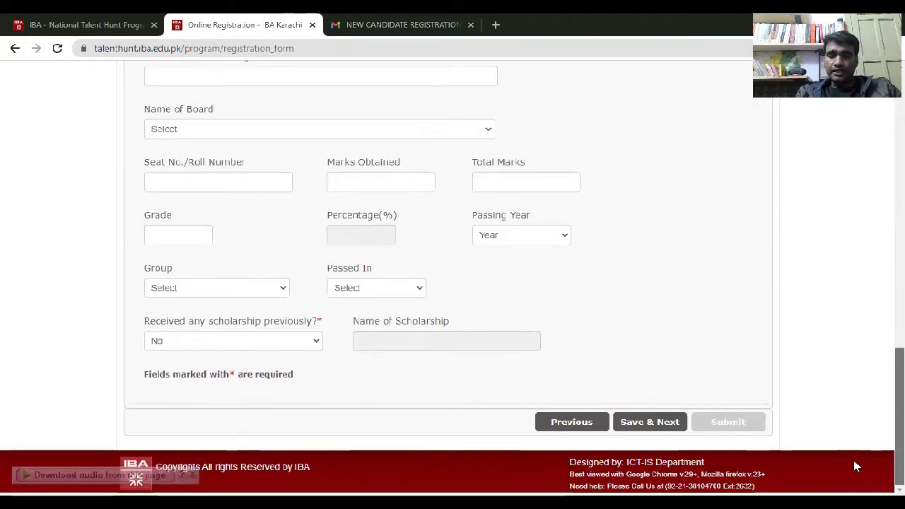
{"action": "scroll", "coordinate": [854, 460], "scroll_direction": "up", "scroll_amount": 5}
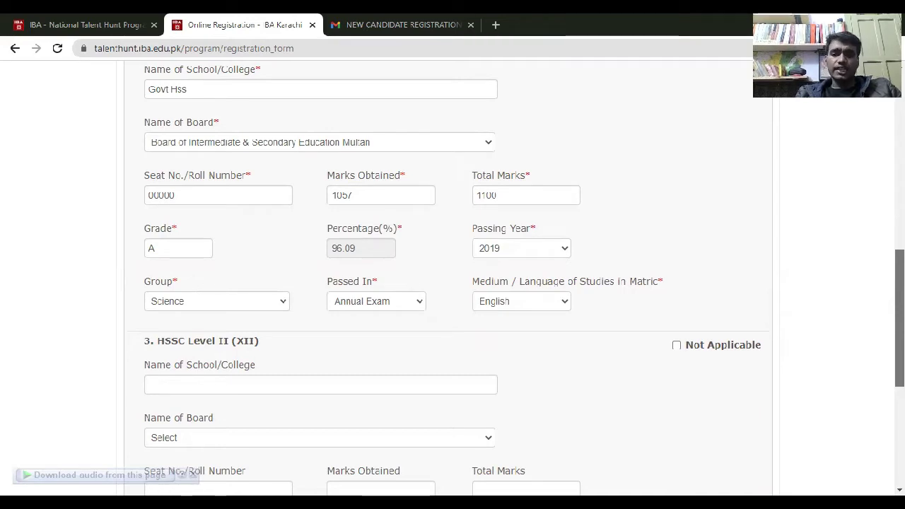
{"action": "scroll", "coordinate": [452, 283], "scroll_direction": "down", "scroll_amount": 1}
{"action": "scroll", "coordinate": [452, 282], "scroll_direction": "down", "scroll_amount": 2}
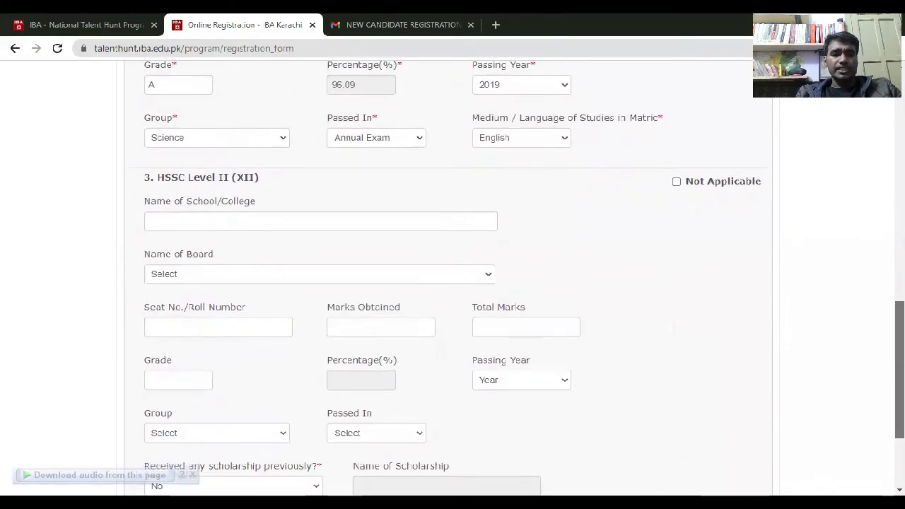
{"action": "scroll", "coordinate": [453, 283], "scroll_direction": "down", "scroll_amount": 2}
- Open Section C, Family Information, and set the father status to Deceased
{"action": "scroll", "coordinate": [452, 283], "scroll_direction": "up", "scroll_amount": 10}
{"action": "scroll", "coordinate": [453, 283], "scroll_direction": "down", "scroll_amount": 1}
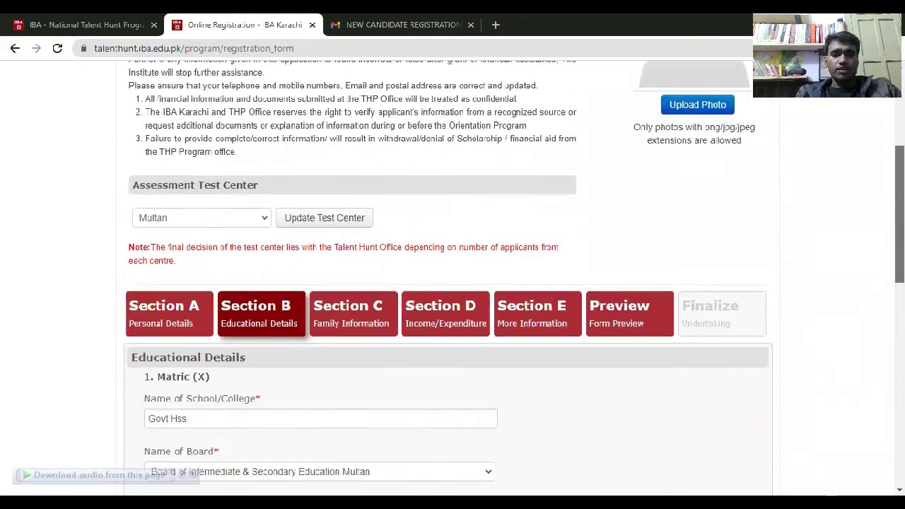
{"action": "left_click", "coordinate": [356, 324]}
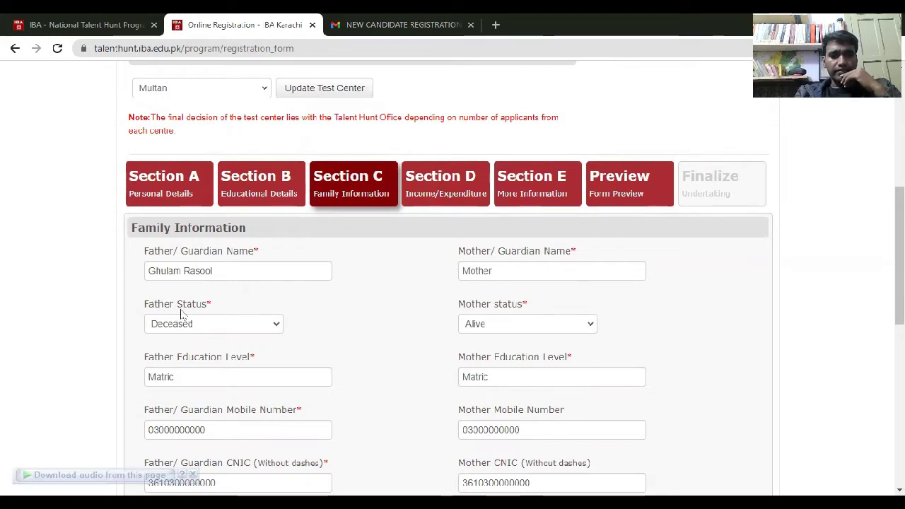
{"action": "left_click", "coordinate": [260, 324]}
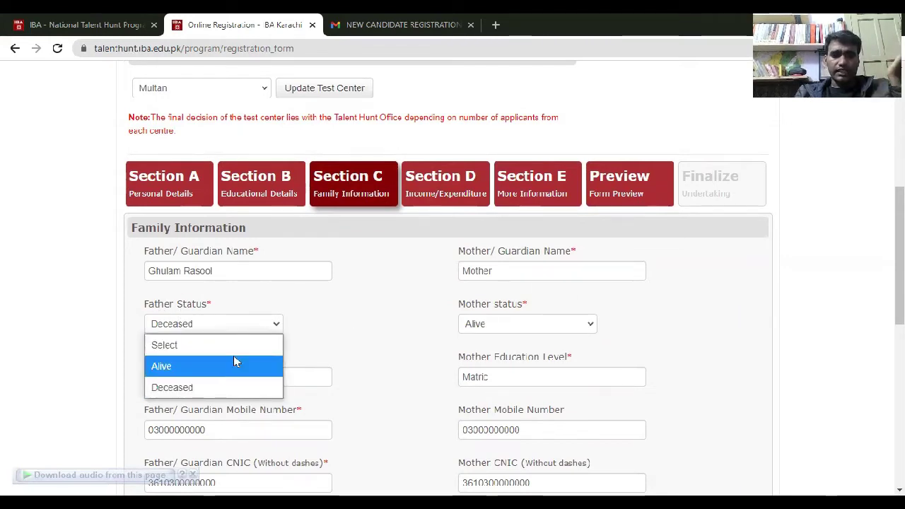
{"action": "left_click", "coordinate": [263, 389]}
- Review the parents' details and family member counts in Section C, and save the section to continue to Section D
{"action": "scroll", "coordinate": [802, 350], "scroll_direction": "down", "scroll_amount": 2}
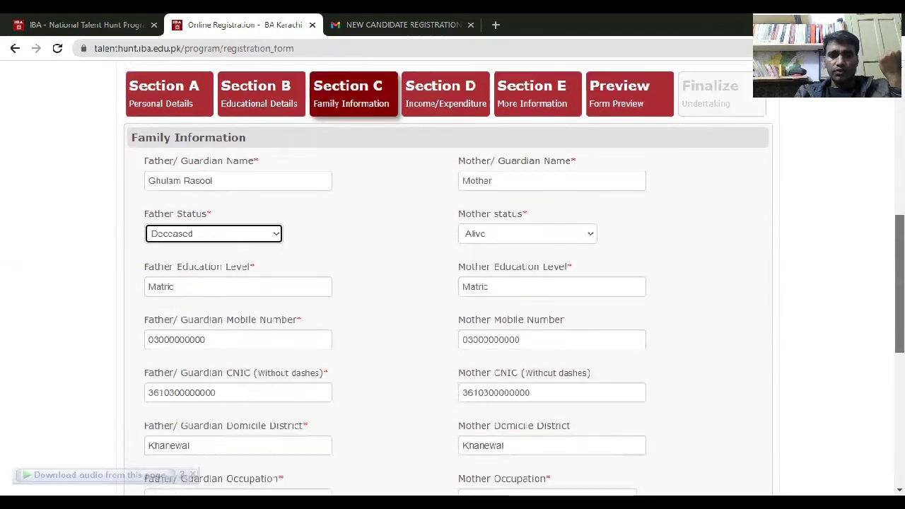
{"action": "scroll", "coordinate": [452, 283], "scroll_direction": "down", "scroll_amount": 1}
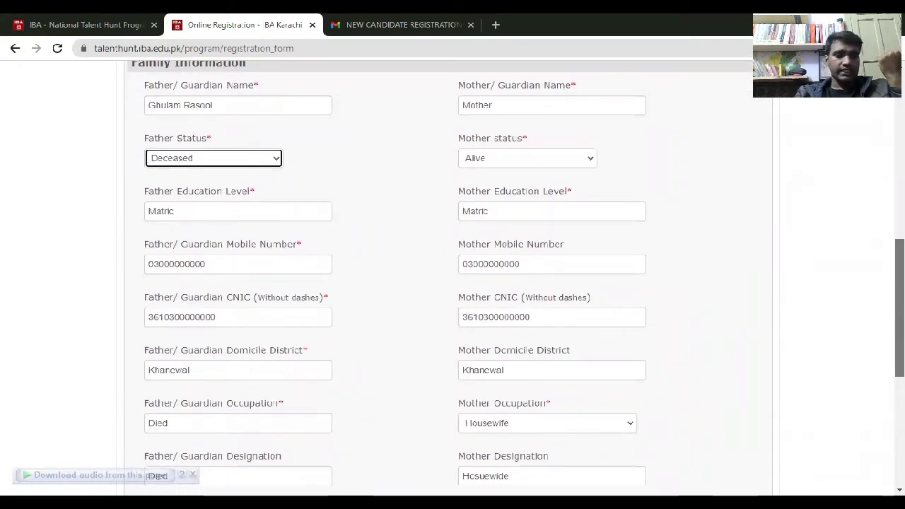
{"action": "scroll", "coordinate": [453, 282], "scroll_direction": "down", "scroll_amount": 1}
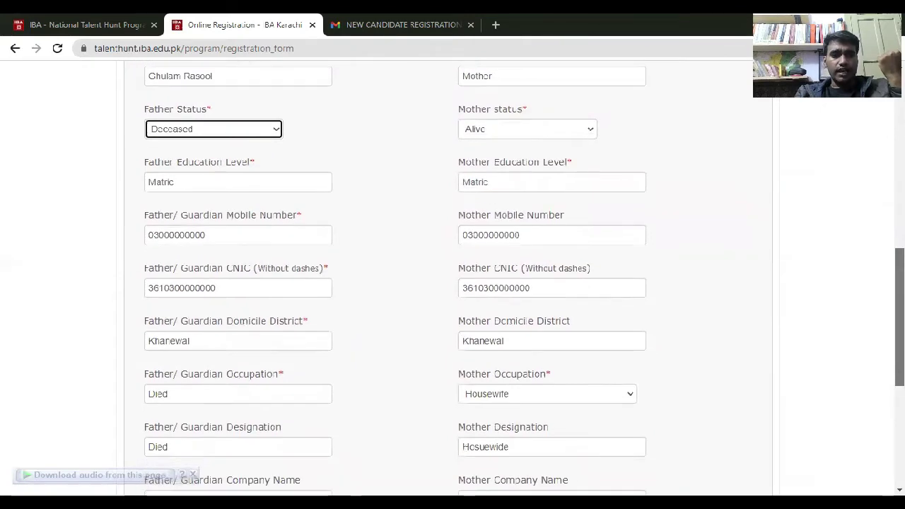
{"action": "scroll", "coordinate": [453, 283], "scroll_direction": "down", "scroll_amount": 2}
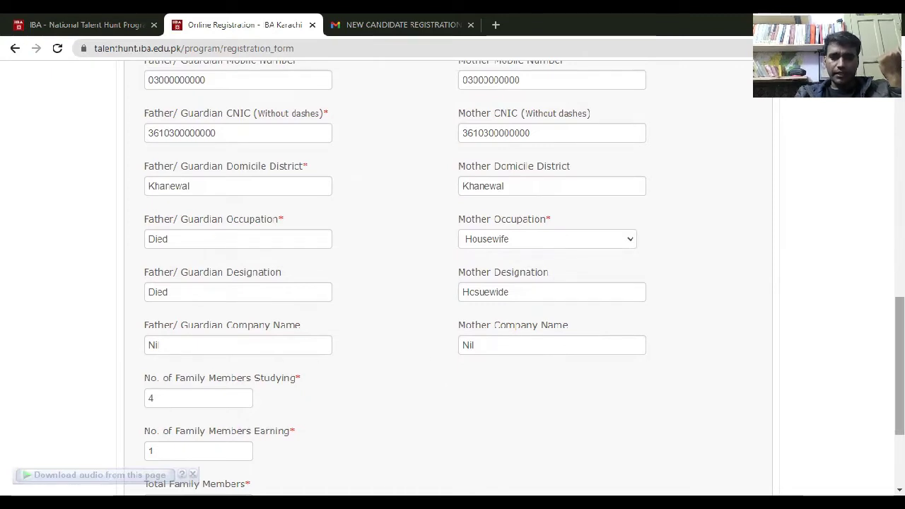
{"action": "scroll", "coordinate": [900, 354], "scroll_direction": "down", "scroll_amount": 3}
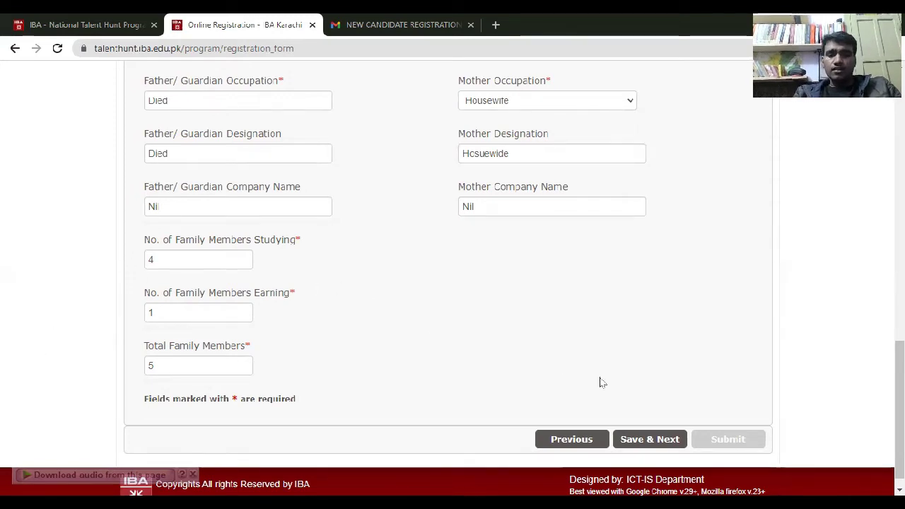
{"action": "left_click", "coordinate": [656, 439]}
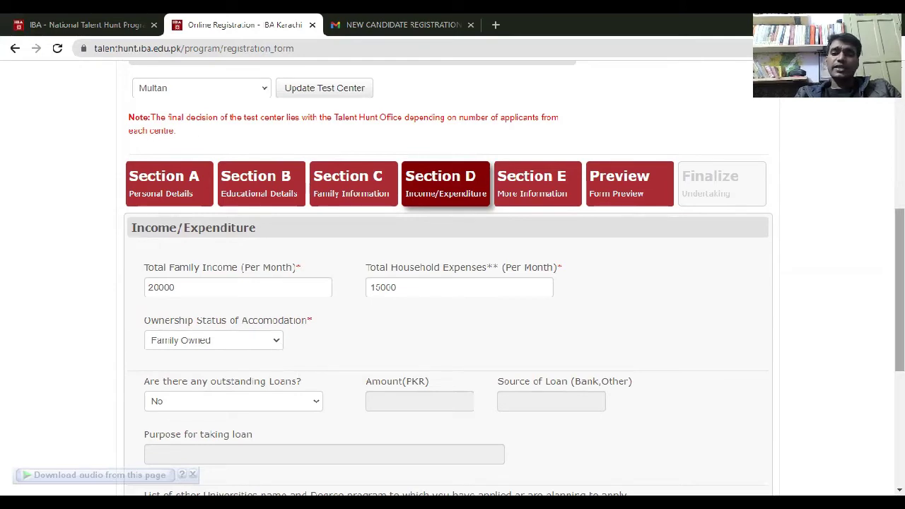
- Examine the income, accommodation, loan and other-university fields of Section D, down to the list of household expenses
{"action": "scroll", "coordinate": [447, 278], "scroll_direction": "down", "scroll_amount": 3}
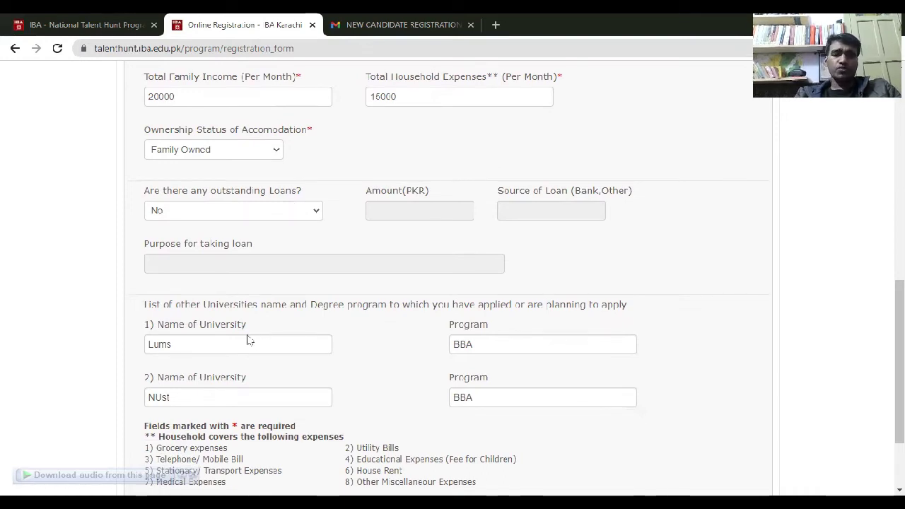
{"action": "scroll", "coordinate": [453, 283], "scroll_direction": "down", "scroll_amount": 2}
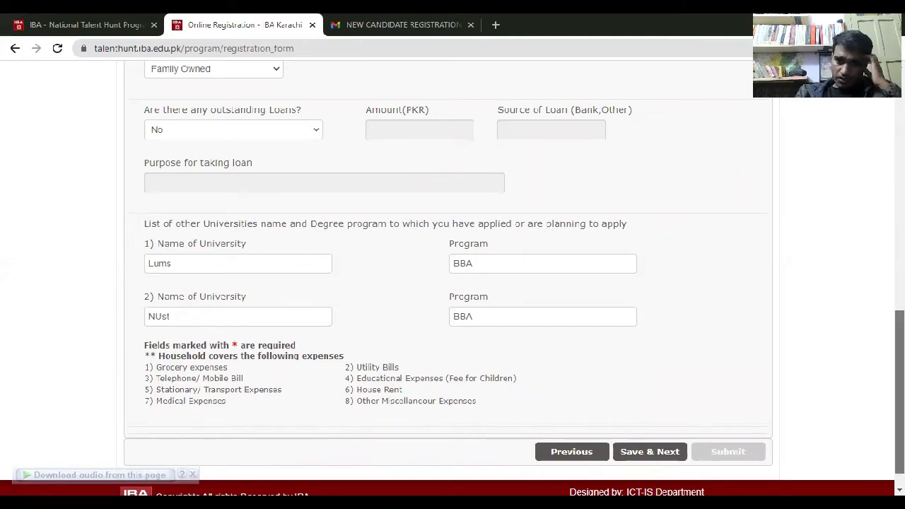
{"action": "mouse_move", "coordinate": [900, 393]}
{"action": "left_mouse_down"}
{"action": "mouse_move", "coordinate": [900, 202]}
{"action": "mouse_move", "coordinate": [899, 406]}
{"action": "left_mouse_up"}
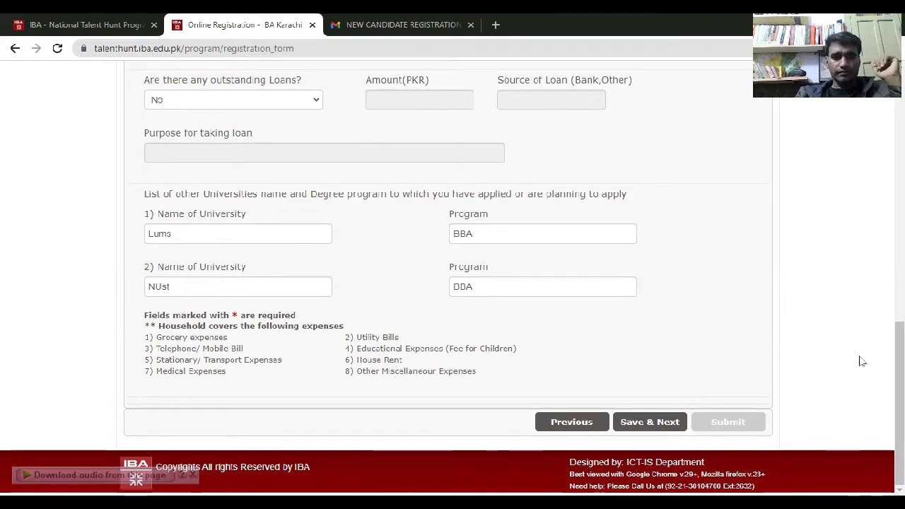
- Open Section E, More Information, and examine the field of interest options and the academic and personal reference fields
{"action": "scroll", "coordinate": [858, 361], "scroll_direction": "up", "scroll_amount": 1}
{"action": "scroll", "coordinate": [541, 238], "scroll_direction": "up", "scroll_amount": 8}
{"action": "scroll", "coordinate": [541, 238], "scroll_direction": "down", "scroll_amount": 3}
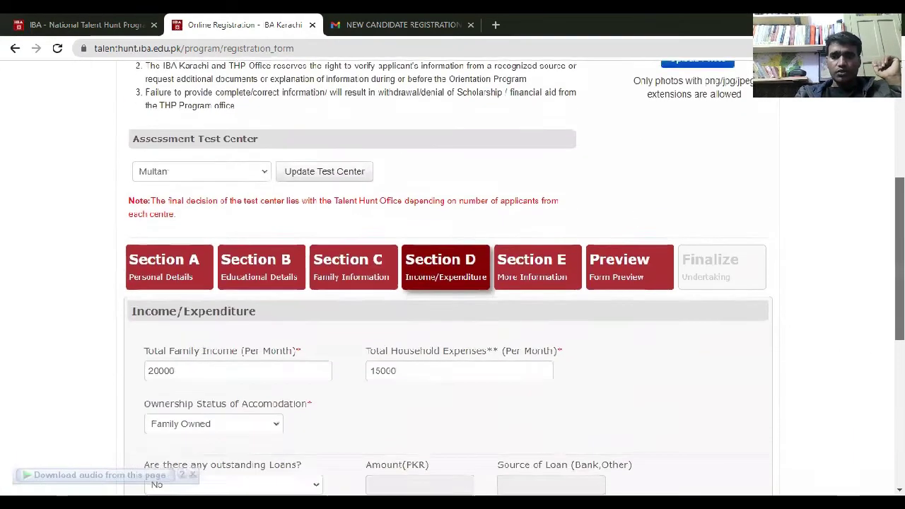
{"action": "left_click", "coordinate": [541, 238]}
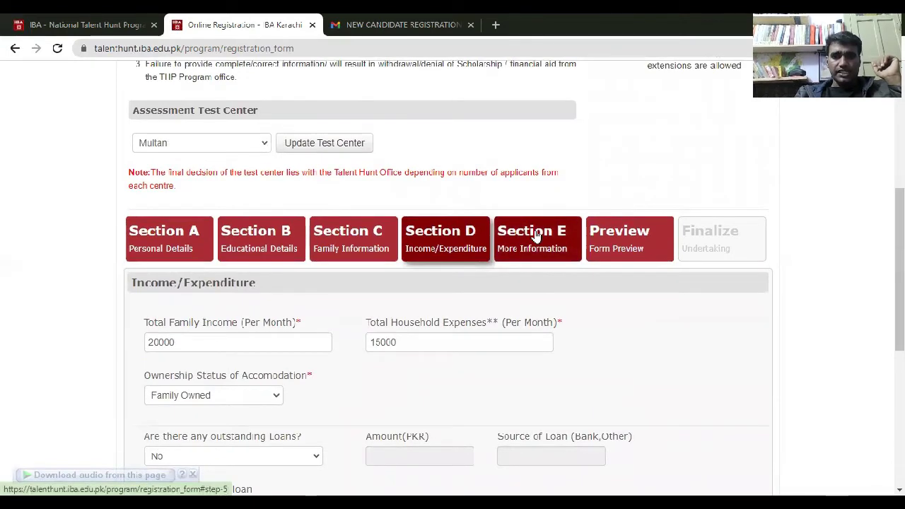
{"action": "scroll", "coordinate": [570, 281], "scroll_direction": "down", "scroll_amount": 1}
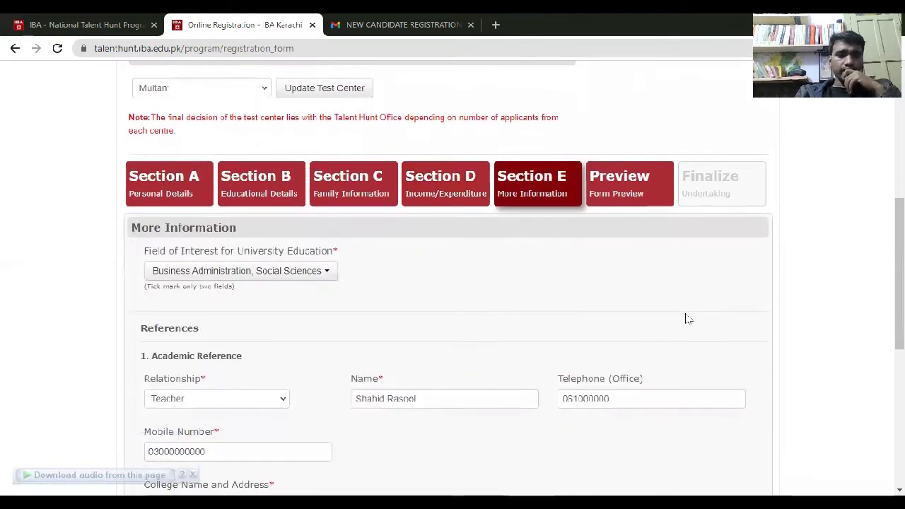
{"action": "left_click", "coordinate": [326, 276]}
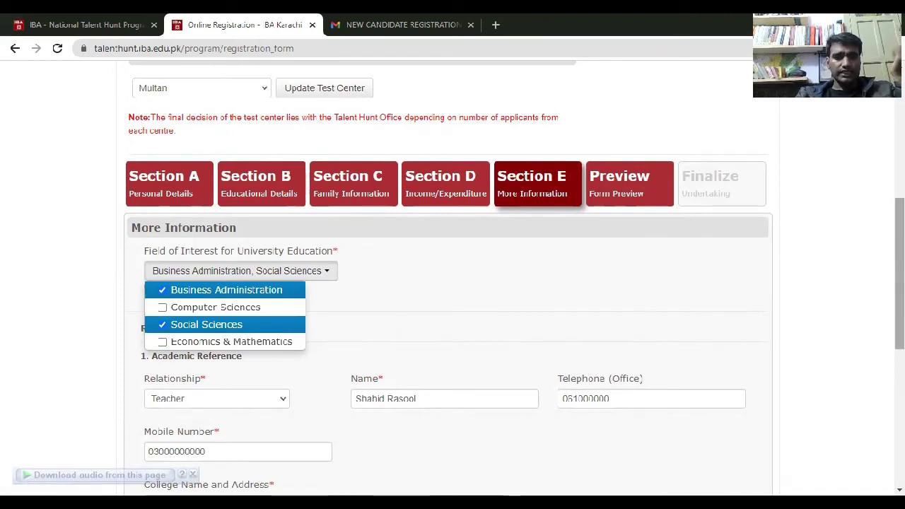
{"action": "scroll", "coordinate": [900, 276], "scroll_direction": "down", "scroll_amount": 1}
{"action": "scroll", "coordinate": [900, 283], "scroll_direction": "down", "scroll_amount": 2}
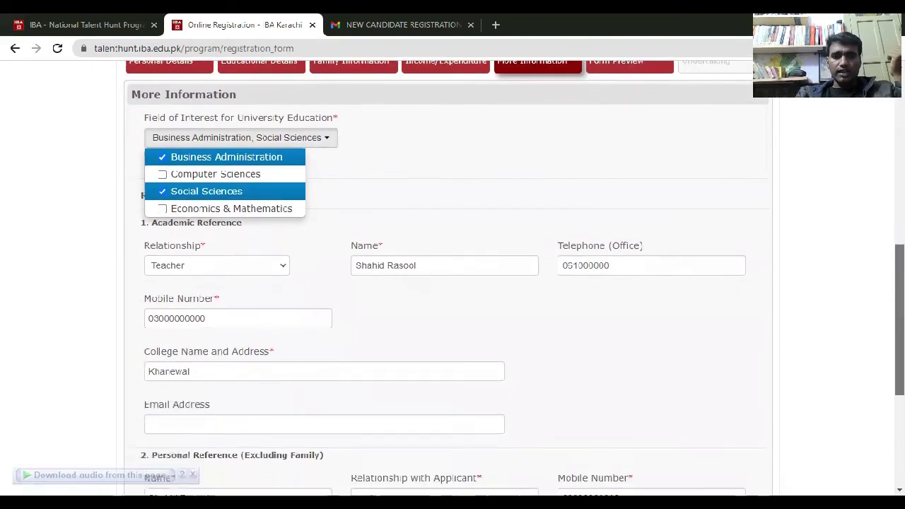
{"action": "scroll", "coordinate": [900, 283], "scroll_direction": "down", "scroll_amount": 2}
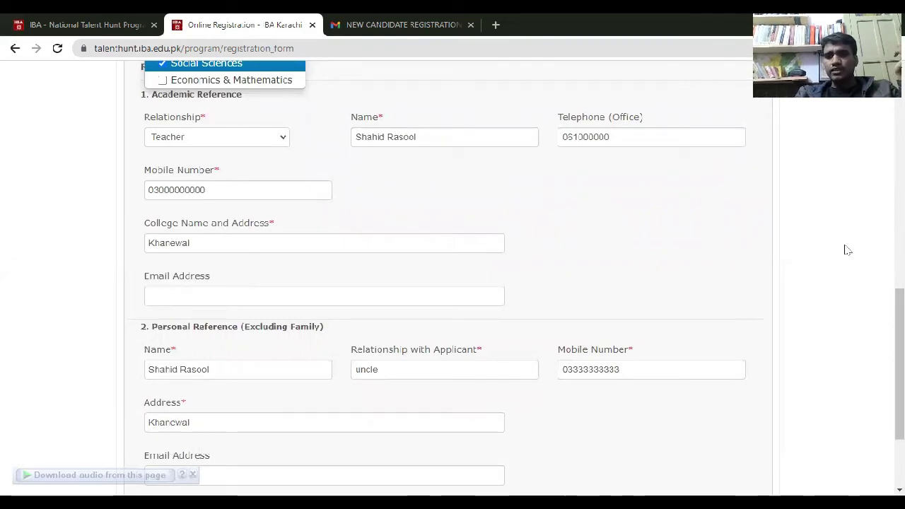
- Open the form preview and review the entered details from Personal Details down to References
{"action": "scroll", "coordinate": [846, 249], "scroll_direction": "up", "scroll_amount": 5}
{"action": "scroll", "coordinate": [846, 248], "scroll_direction": "down", "scroll_amount": 2}
{"action": "scroll", "coordinate": [752, 259], "scroll_direction": "up", "scroll_amount": 2}
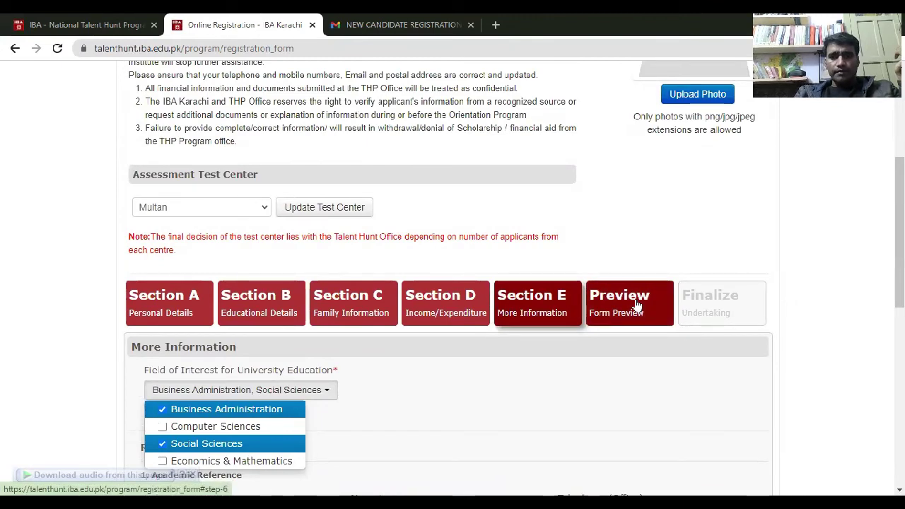
{"action": "left_click", "coordinate": [636, 304]}
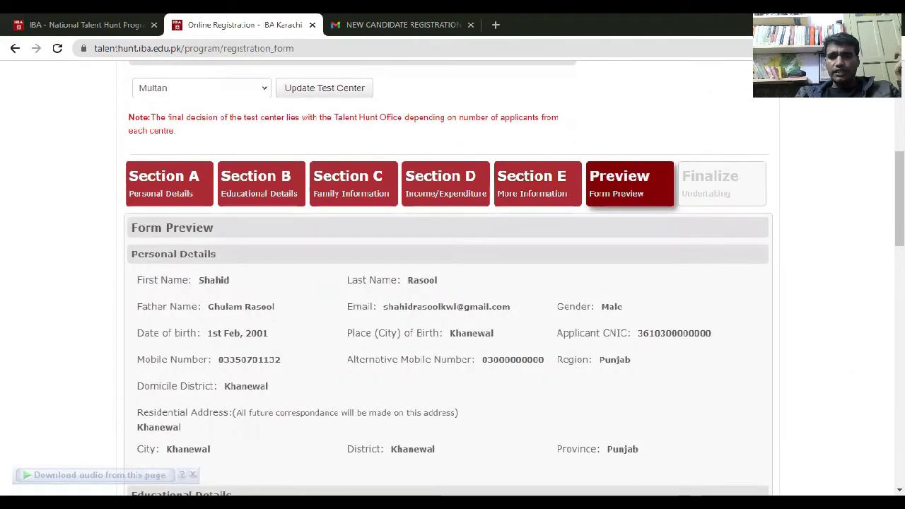
{"action": "scroll", "coordinate": [448, 283], "scroll_direction": "down", "scroll_amount": 9}
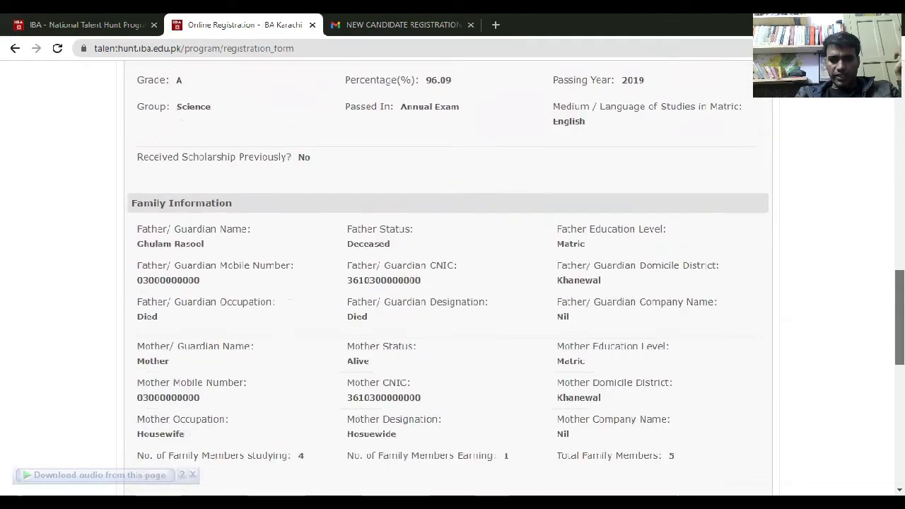
{"action": "scroll", "coordinate": [448, 283], "scroll_direction": "down", "scroll_amount": 6}
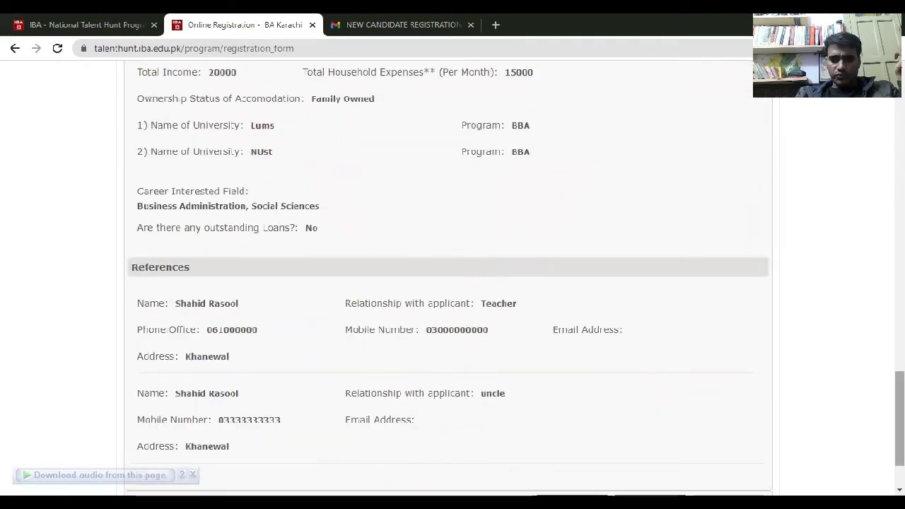
{"action": "scroll", "coordinate": [452, 267], "scroll_direction": "down", "scroll_amount": 1}
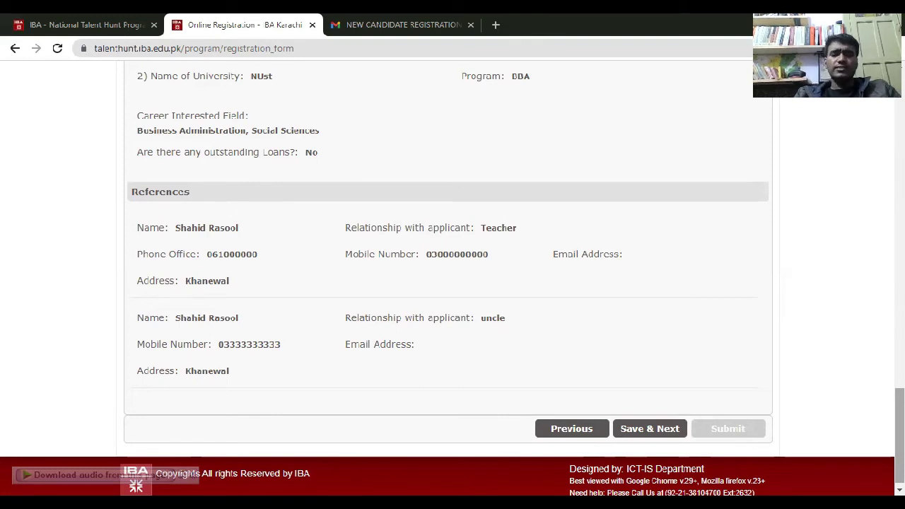
- Continue from the preview to the Finalize undertaking, read its terms and start the applicant's photo upload
{"action": "left_click", "coordinate": [650, 429]}
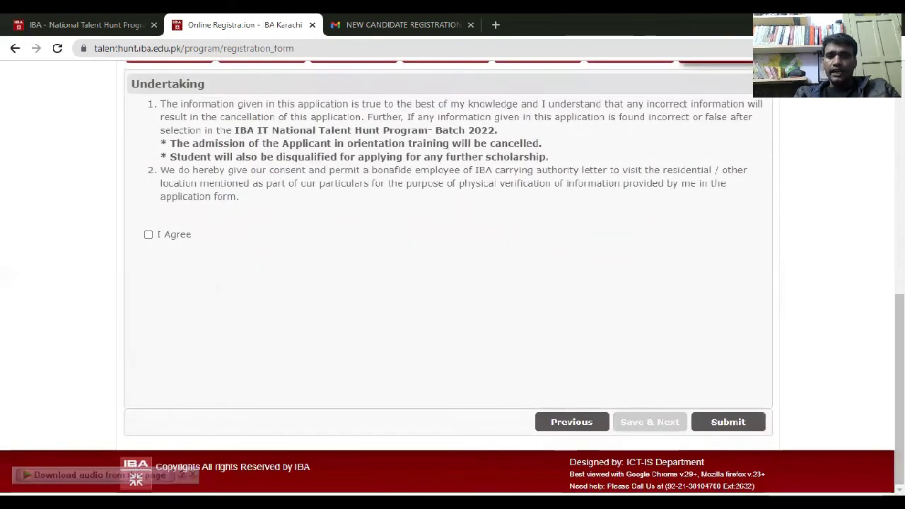
{"action": "scroll", "coordinate": [900, 353], "scroll_direction": "up", "scroll_amount": 3}
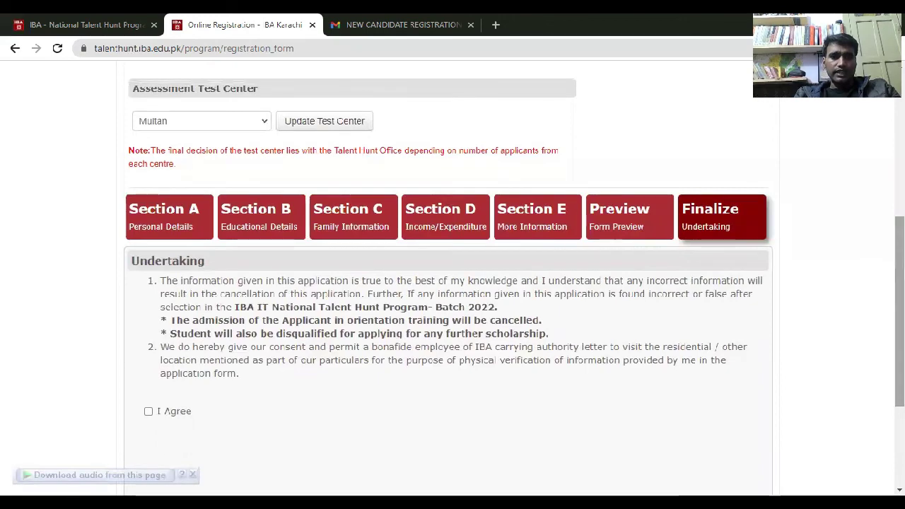
{"action": "scroll", "coordinate": [209, 367], "scroll_direction": "down", "scroll_amount": 1}
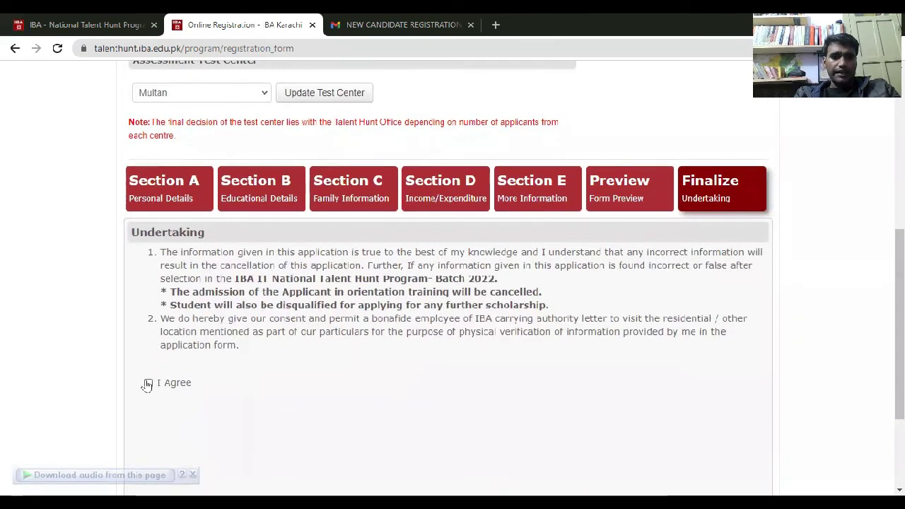
{"action": "scroll", "coordinate": [707, 258], "scroll_direction": "up", "scroll_amount": 4}
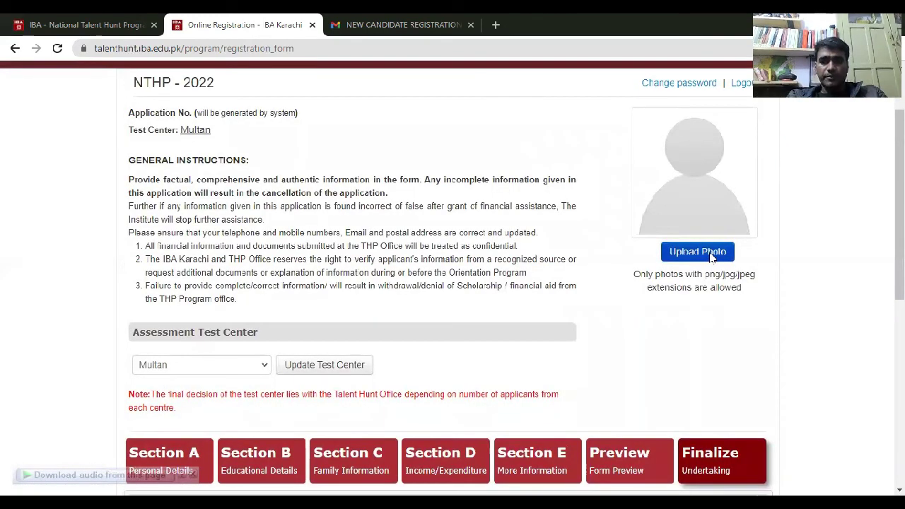
{"action": "left_click", "coordinate": [712, 253]}
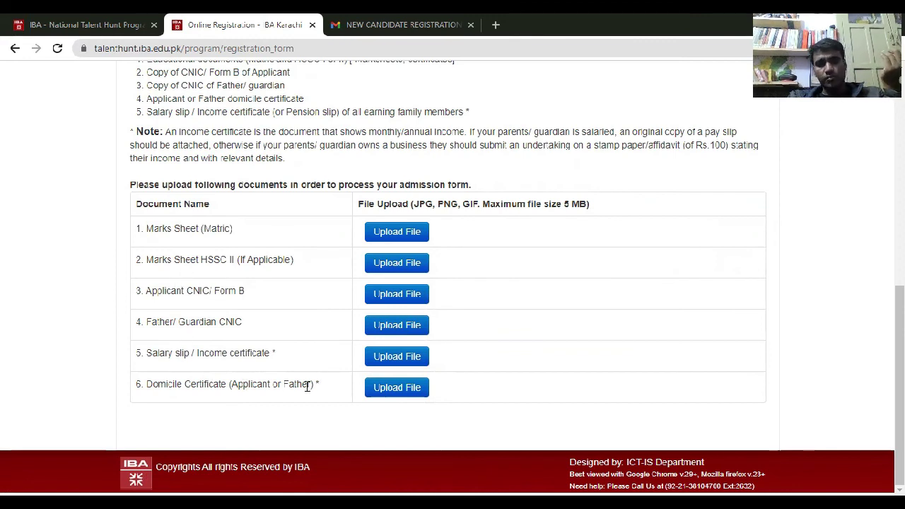
- Review the document upload list down to the domicile certificate, and the submitted application's program information and guidelines
{"action": "left_click_drag", "start_coordinate": [316, 386], "coordinate": [311, 386]}
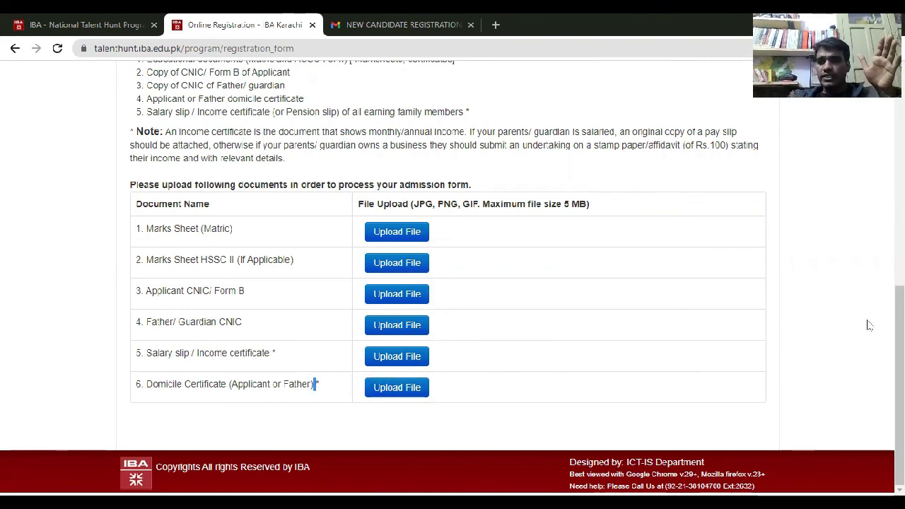
{"action": "scroll", "coordinate": [871, 326], "scroll_direction": "up", "scroll_amount": 5}
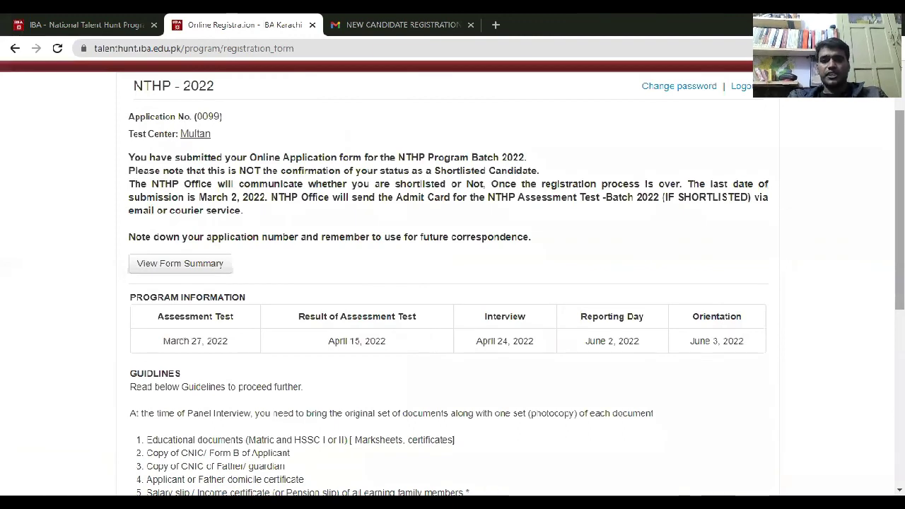